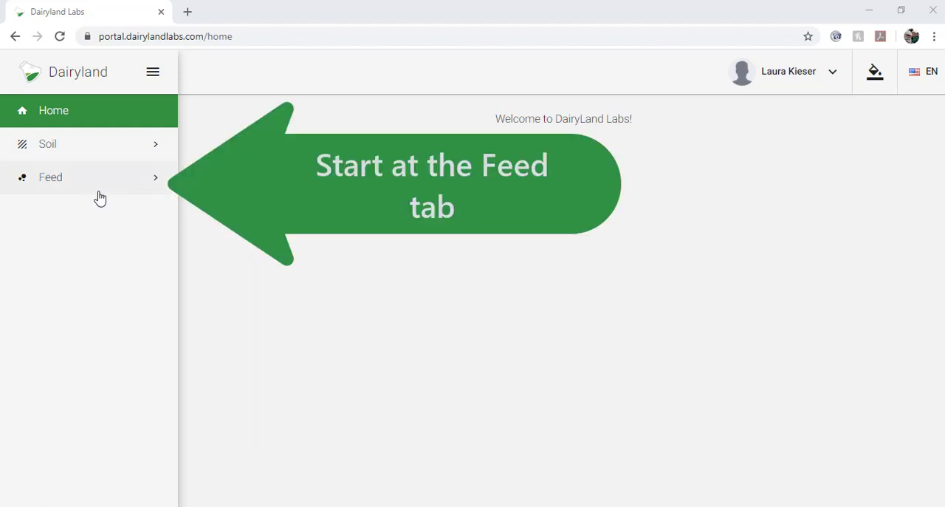
- Find the feed lots in Lot Management for the Your Feed Dealership account, sampled for An Example Dairy
{"action": "left_click", "coordinate": [96, 192]}
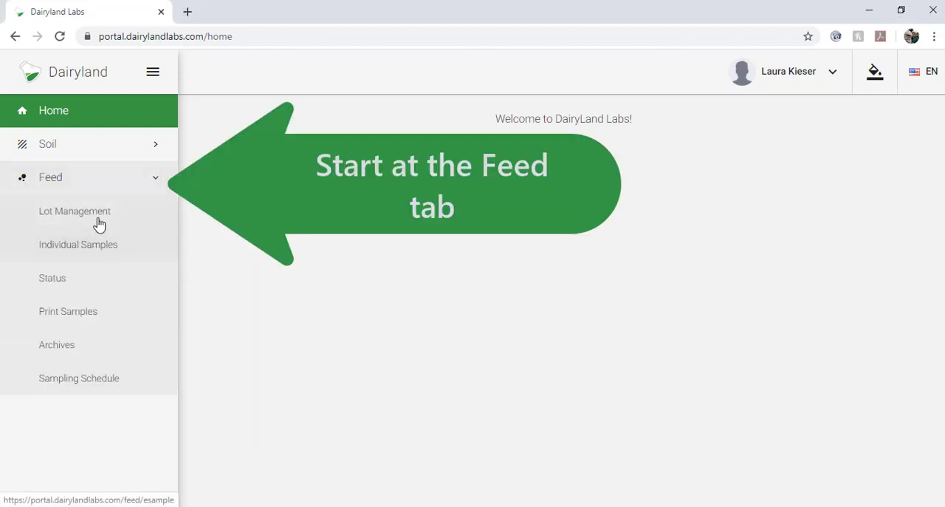
{"action": "left_click", "coordinate": [99, 221]}
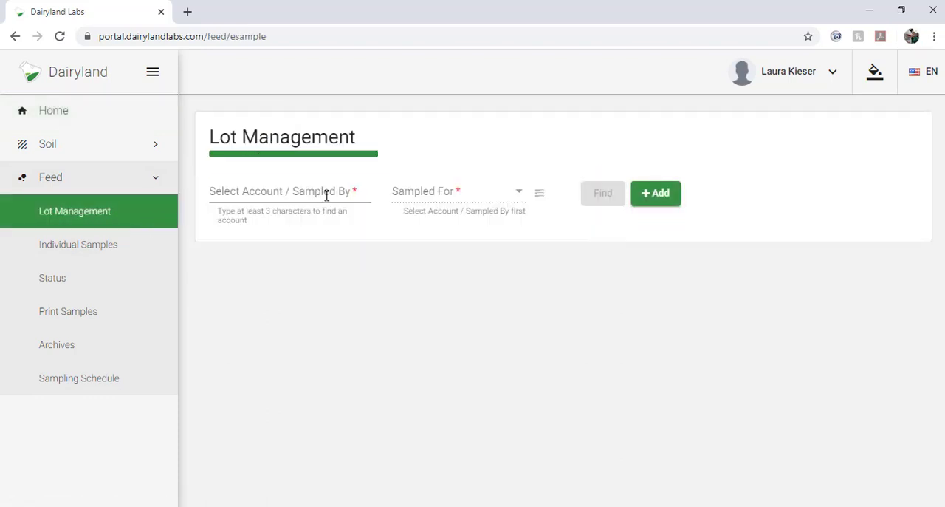
{"action": "left_click", "coordinate": [351, 189]}
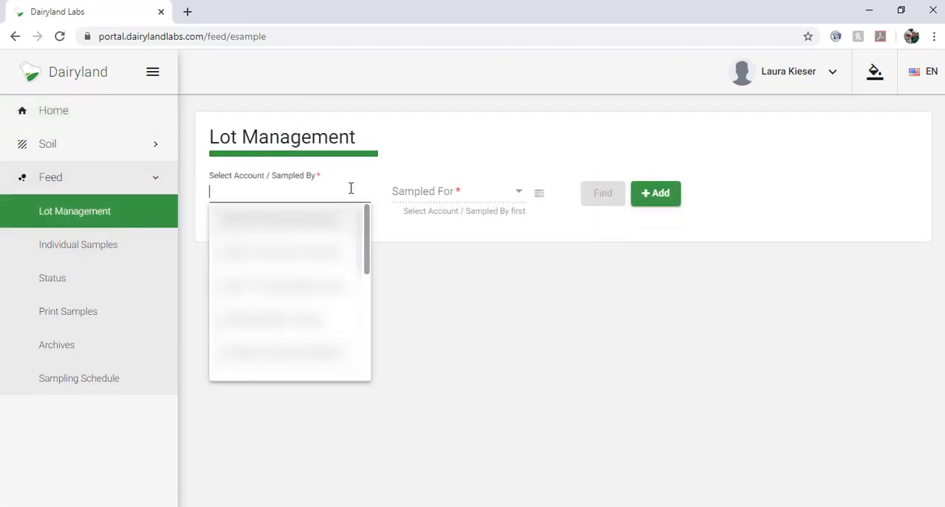
{"action": "type", "text": "693"}
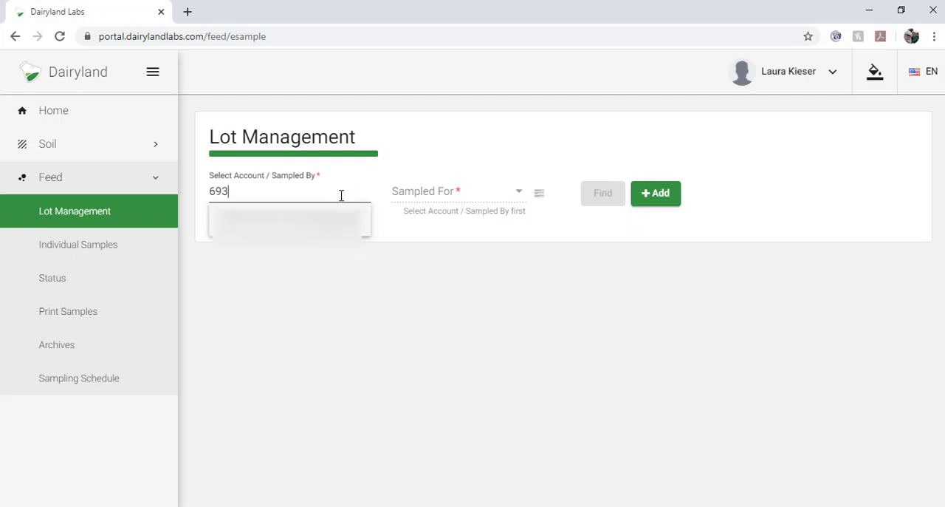
{"action": "left_click", "coordinate": [342, 215]}
{"action": "left_click", "coordinate": [435, 198]}
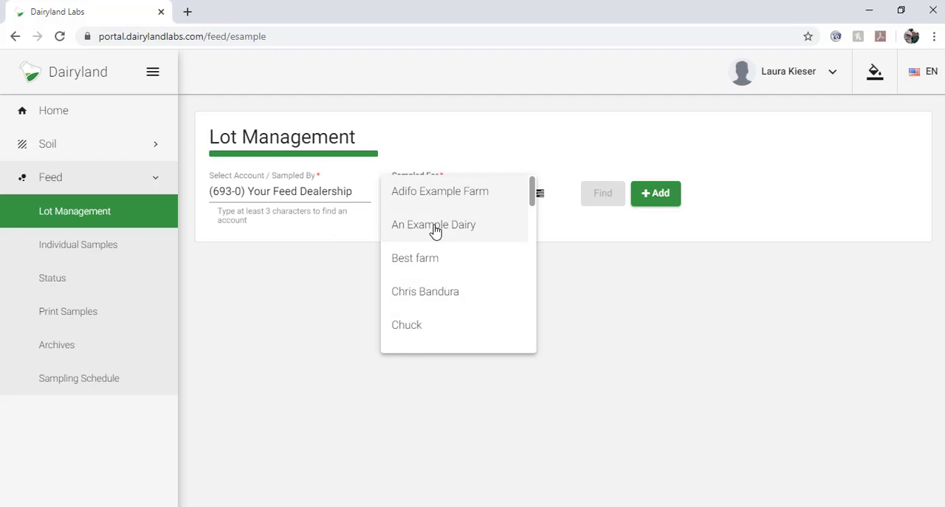
{"action": "left_click", "coordinate": [436, 226]}
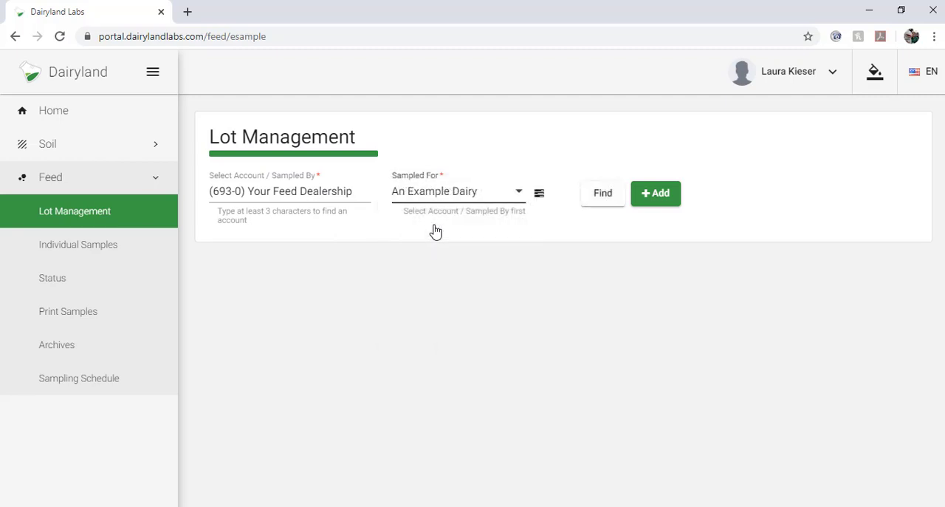
{"action": "left_click", "coordinate": [613, 201]}
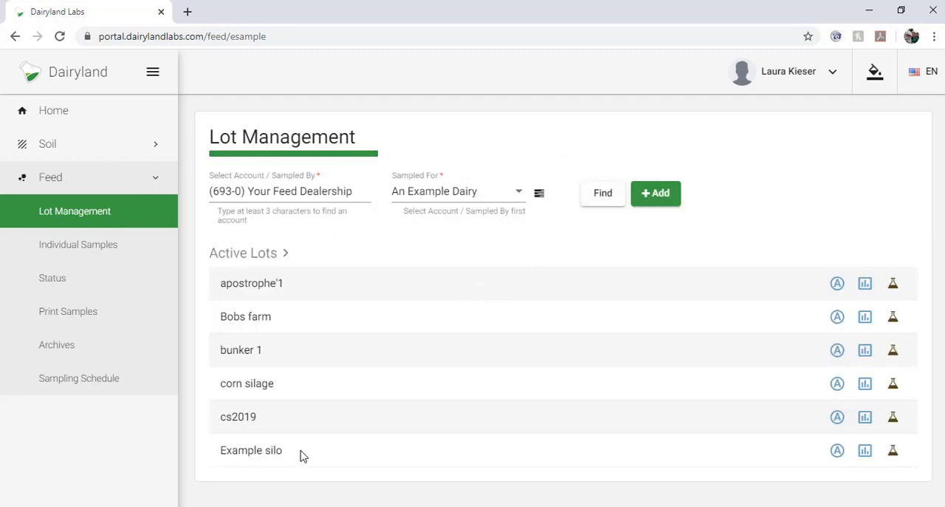
- Start a resample of the Example silo lot and set its sampling reminders to end after 3 occurrences
{"action": "left_click", "coordinate": [893, 453]}
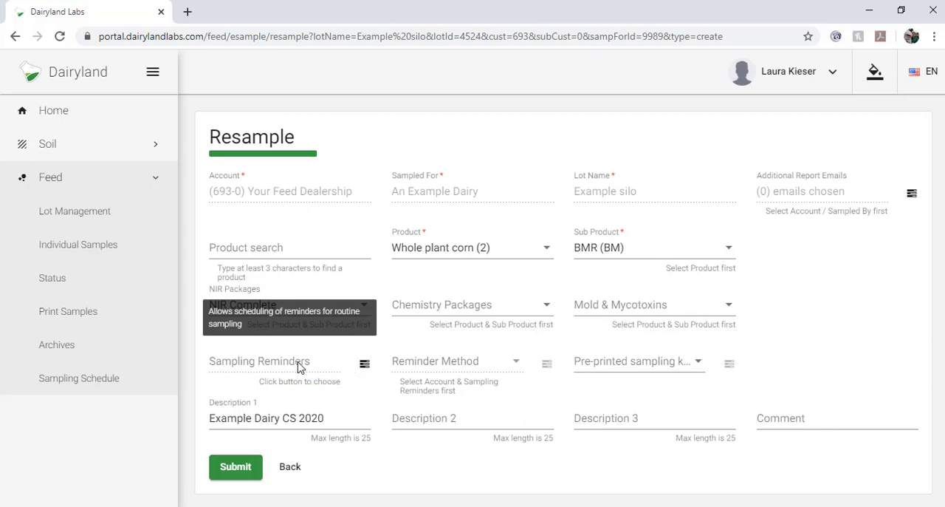
{"action": "left_click", "coordinate": [364, 366]}
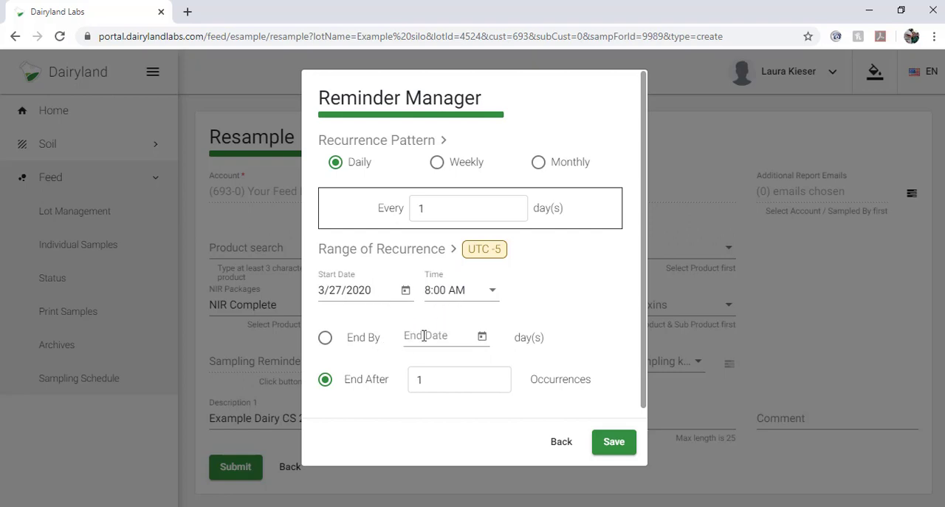
{"action": "left_click", "coordinate": [497, 377]}
{"action": "left_click", "coordinate": [497, 377]}
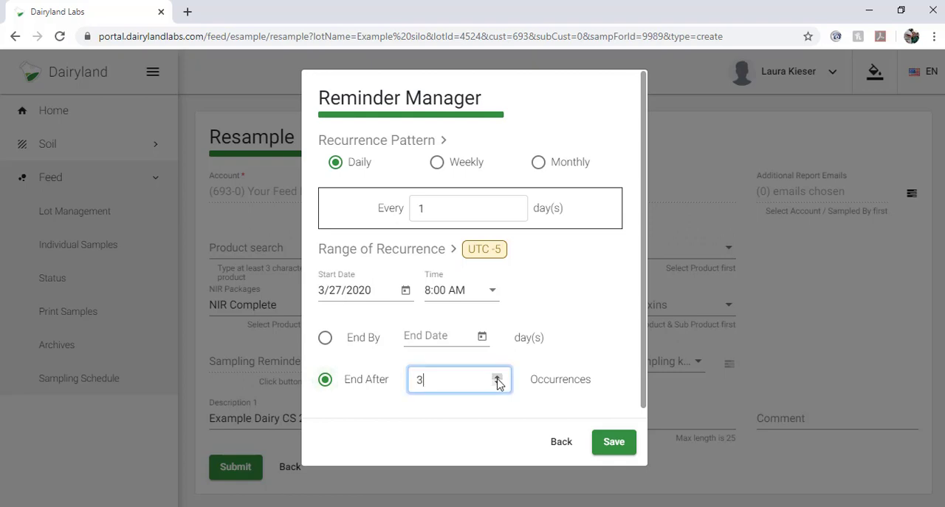
- Make the sampling reminder recur weekly on Friday and save the recurrence settings
{"action": "left_click", "coordinate": [436, 163]}
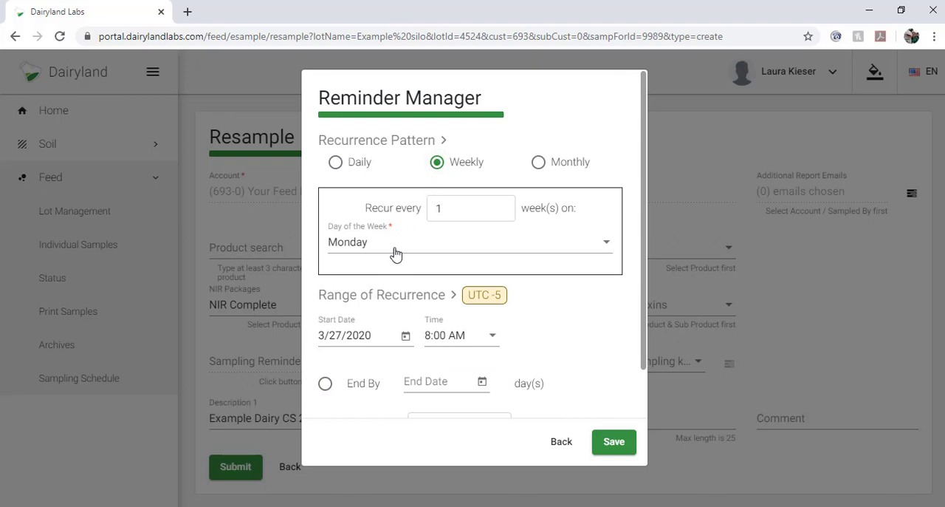
{"action": "left_click", "coordinate": [605, 249]}
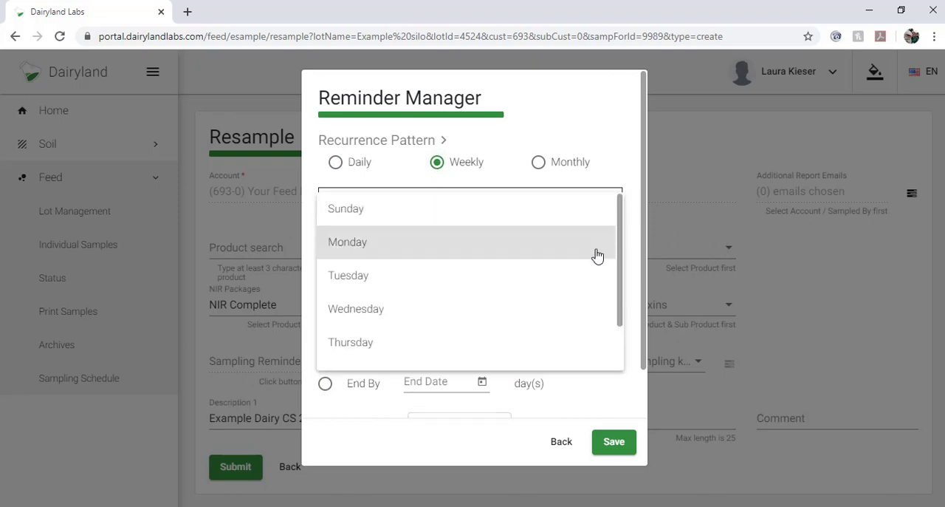
{"action": "scroll", "coordinate": [476, 330], "scroll_direction": "down", "scroll_amount": 1}
{"action": "left_click", "coordinate": [445, 325]}
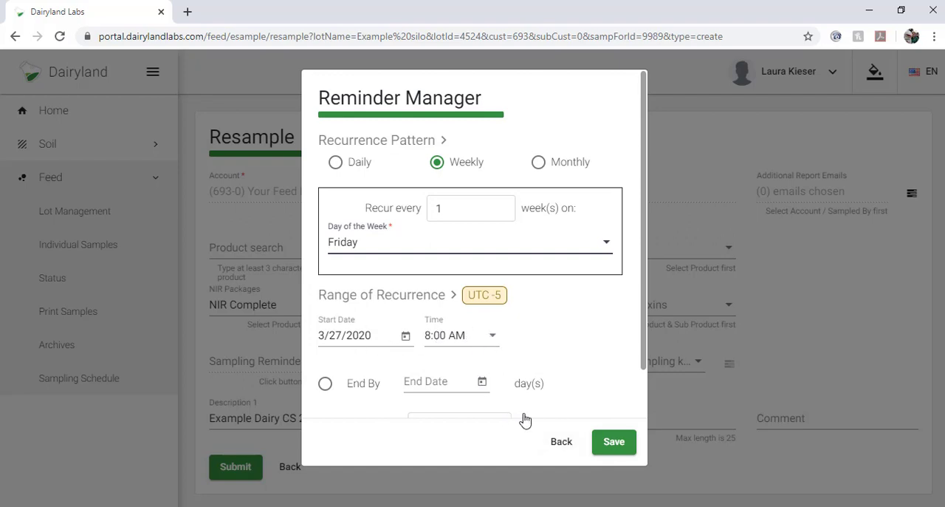
{"action": "scroll", "coordinate": [643, 368], "scroll_direction": "down", "scroll_amount": 1}
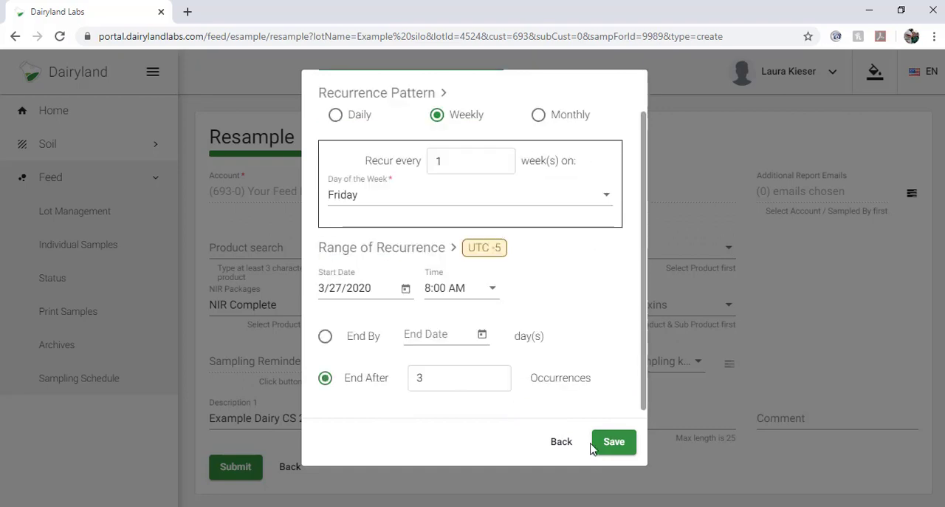
{"action": "left_click", "coordinate": [607, 446]}
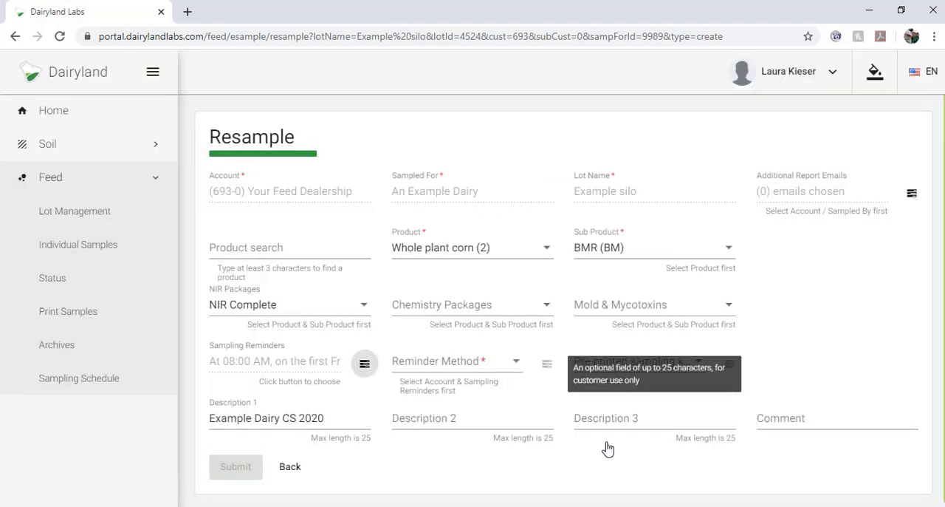
- Set the reminder method to Email and choose the recipient's e-mail address from the saved addresses
{"action": "left_click", "coordinate": [473, 371]}
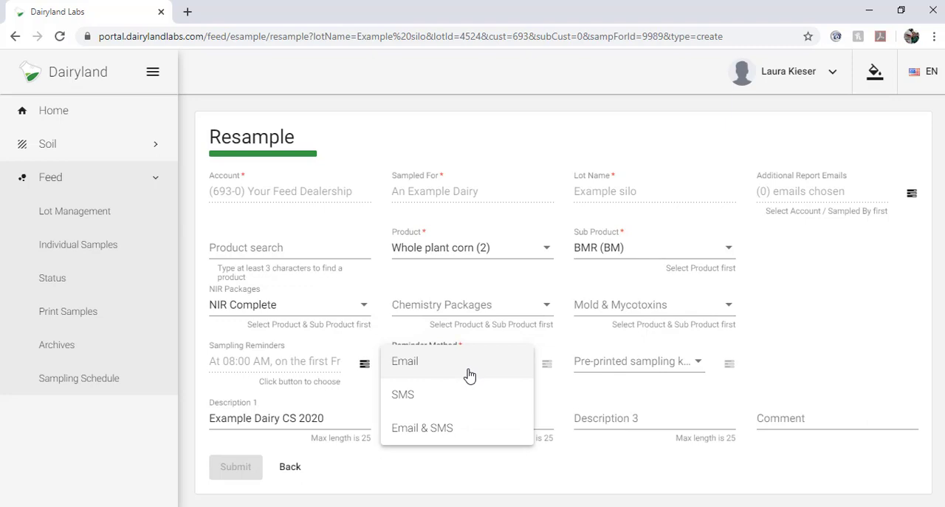
{"action": "left_click", "coordinate": [423, 371]}
{"action": "scroll", "coordinate": [481, 271], "scroll_direction": "down", "scroll_amount": 3}
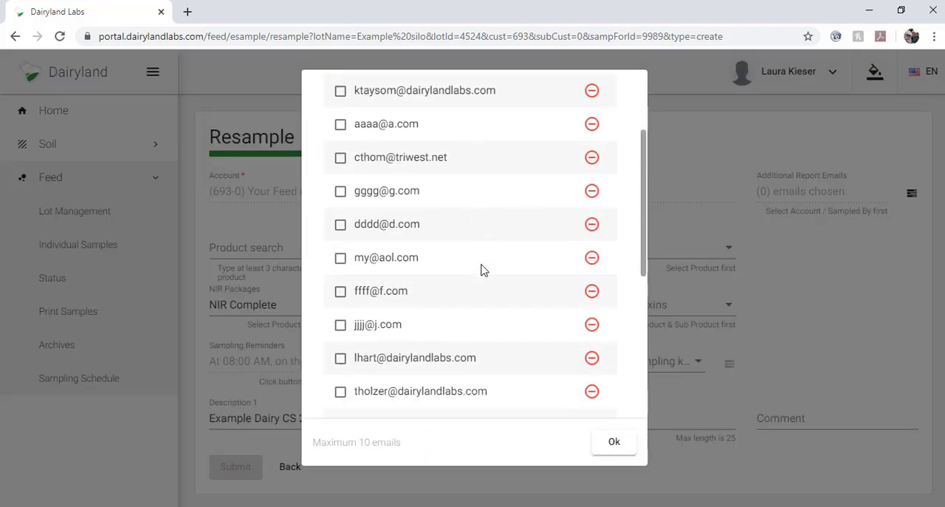
{"action": "scroll", "coordinate": [480, 270], "scroll_direction": "down", "scroll_amount": 5}
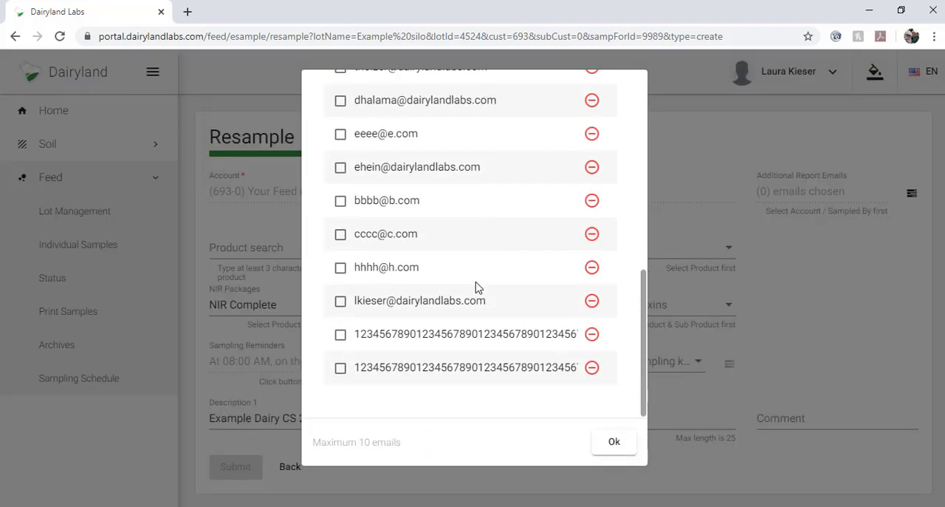
{"action": "left_click", "coordinate": [341, 302]}
{"action": "left_click", "coordinate": [595, 442]}
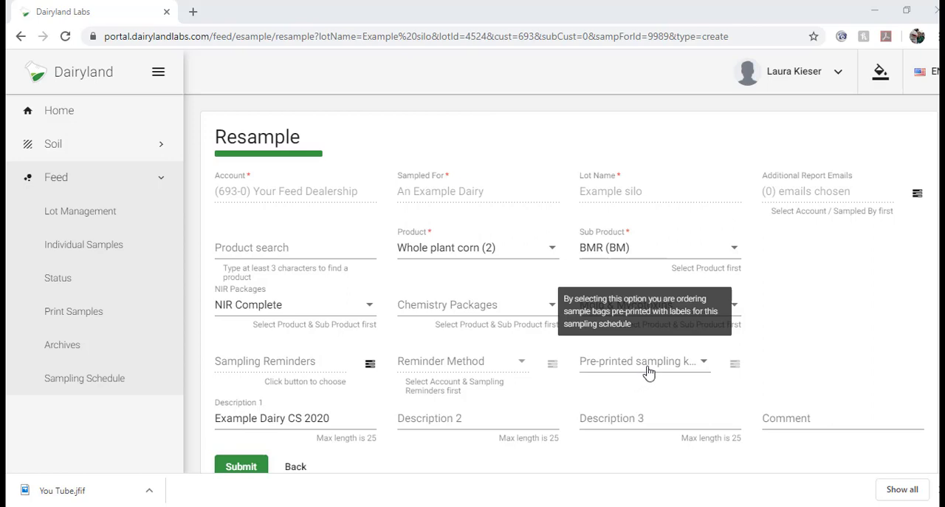
- Try to order a pre-printed sampling kit as a physical package with UPS mailers and choose its lab
{"action": "left_click", "coordinate": [653, 367]}
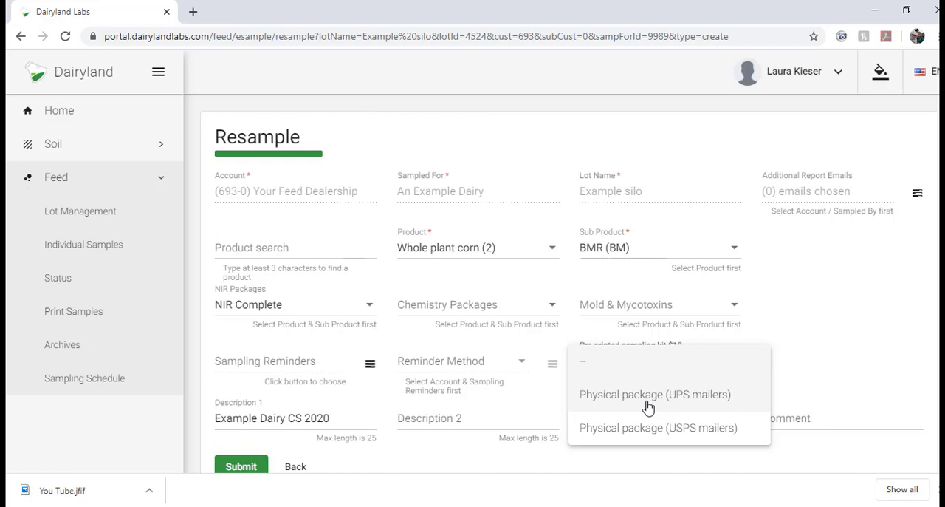
{"action": "left_click", "coordinate": [648, 399]}
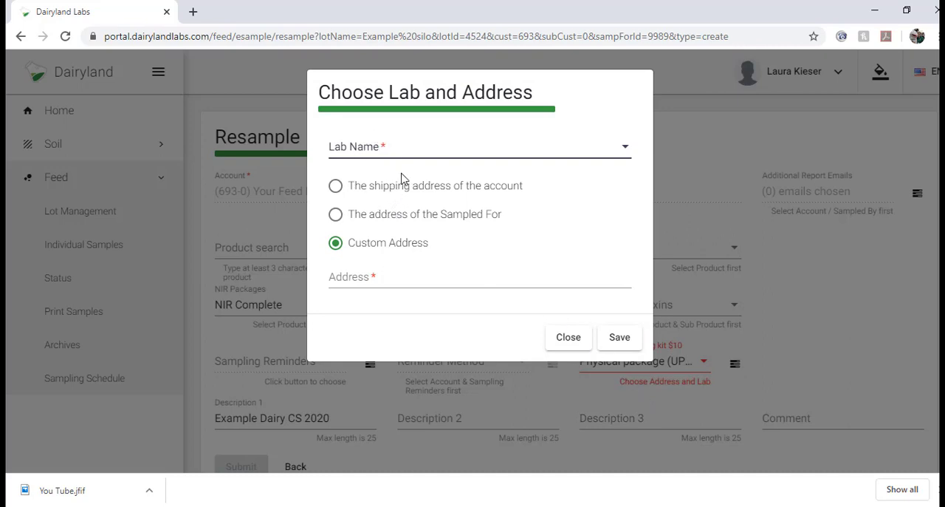
{"action": "left_click", "coordinate": [620, 153]}
{"action": "left_click", "coordinate": [598, 107]}
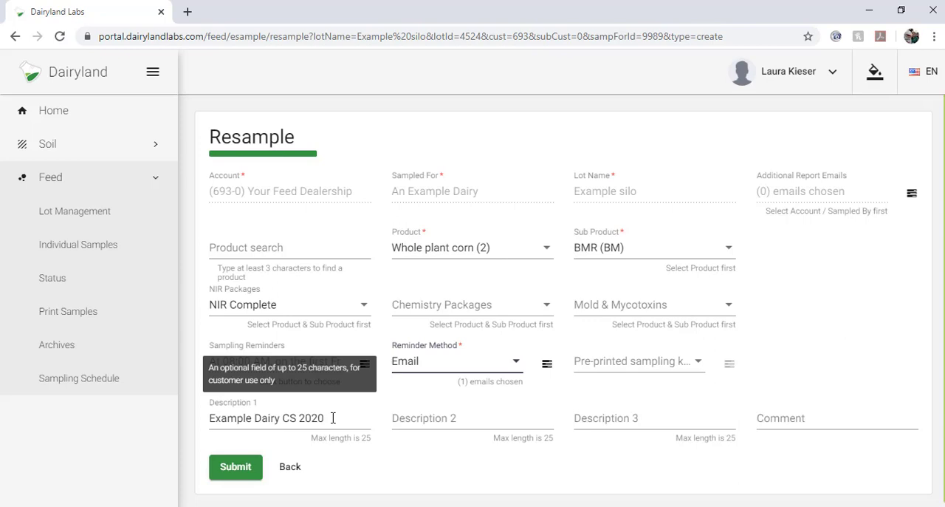
- Submit the Example silo resample and close the list of assigned esample numbers
{"action": "left_click", "coordinate": [244, 470]}
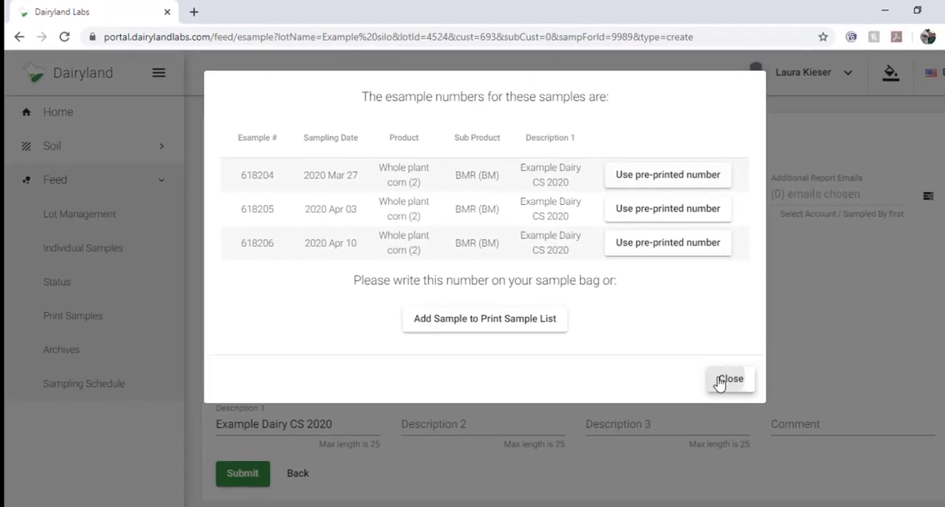
{"action": "left_click", "coordinate": [720, 380]}
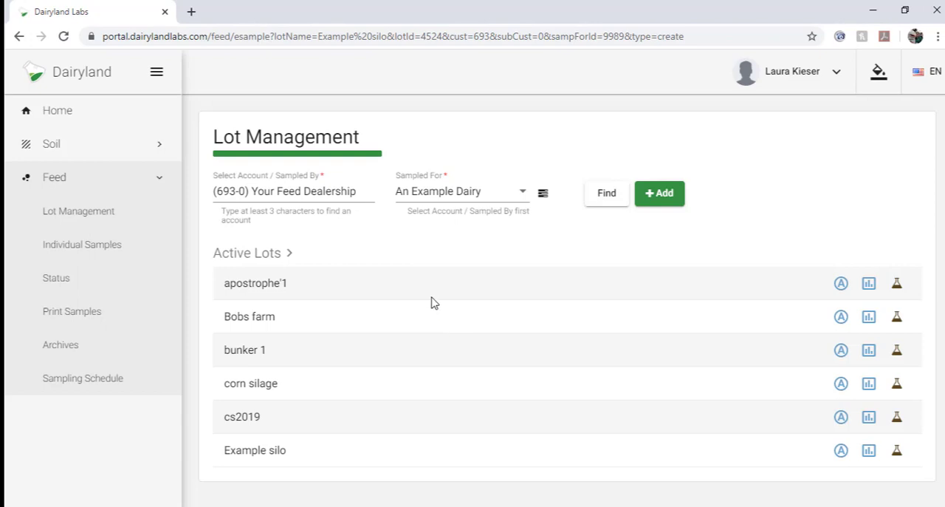
- Sort the Sampling Schedule by sampling date and expand the first 2020 Mar 27 Example silo entry to examine its scheduled samples
{"action": "left_click", "coordinate": [98, 380]}
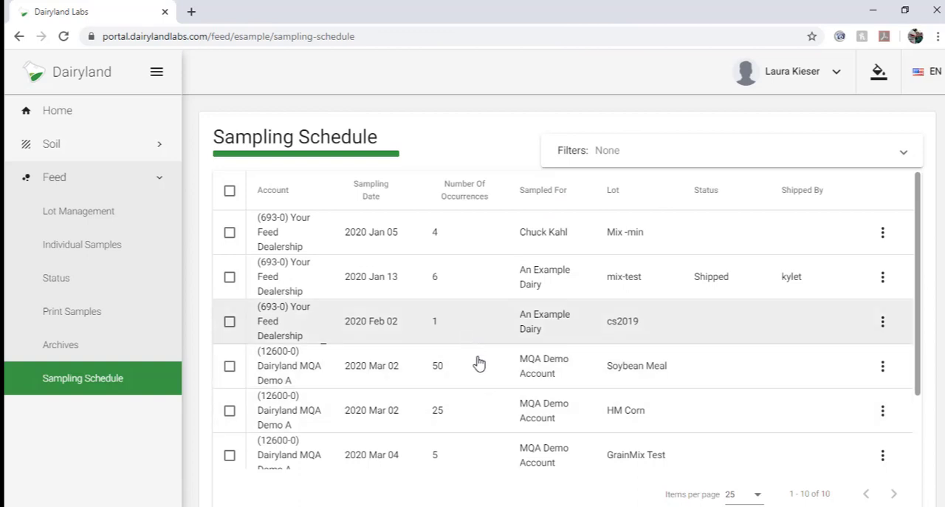
{"action": "left_click", "coordinate": [379, 194]}
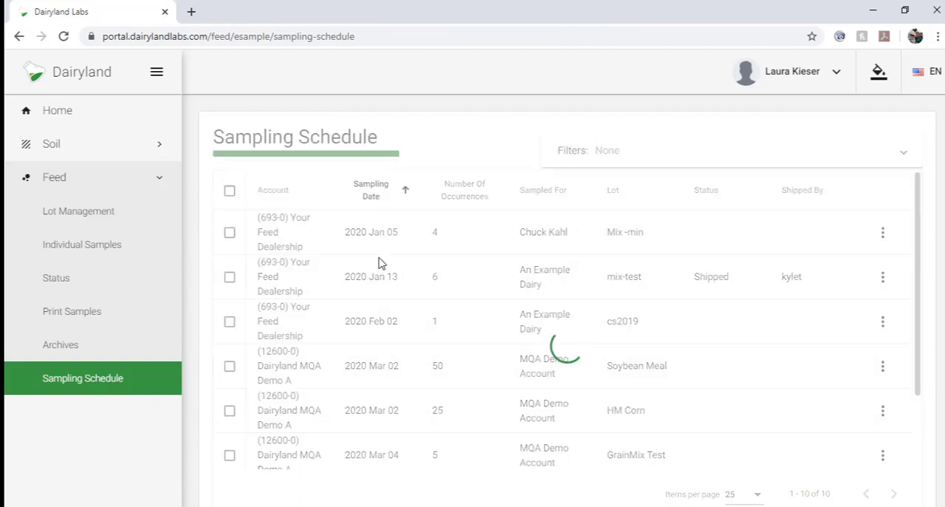
{"action": "scroll", "coordinate": [398, 387], "scroll_direction": "down", "scroll_amount": 3}
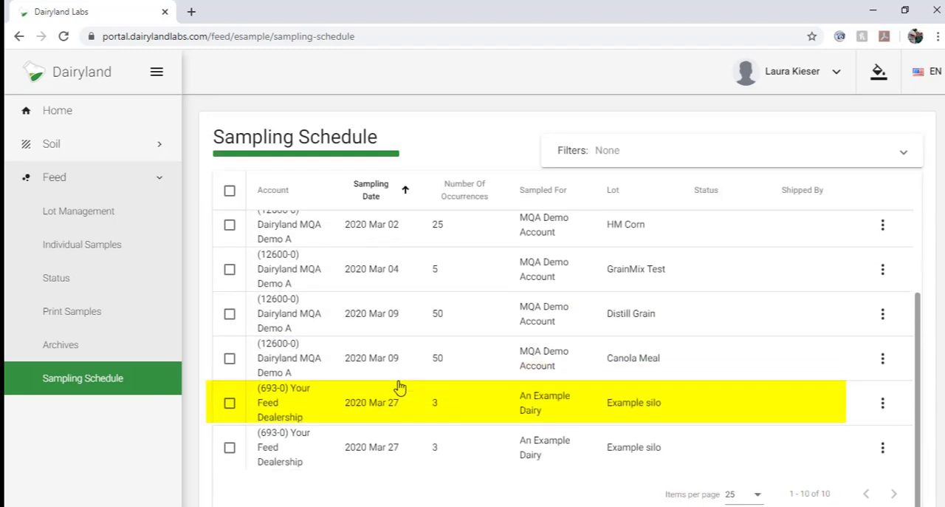
{"action": "left_click", "coordinate": [521, 401]}
{"action": "scroll", "coordinate": [520, 409], "scroll_direction": "down", "scroll_amount": 1}
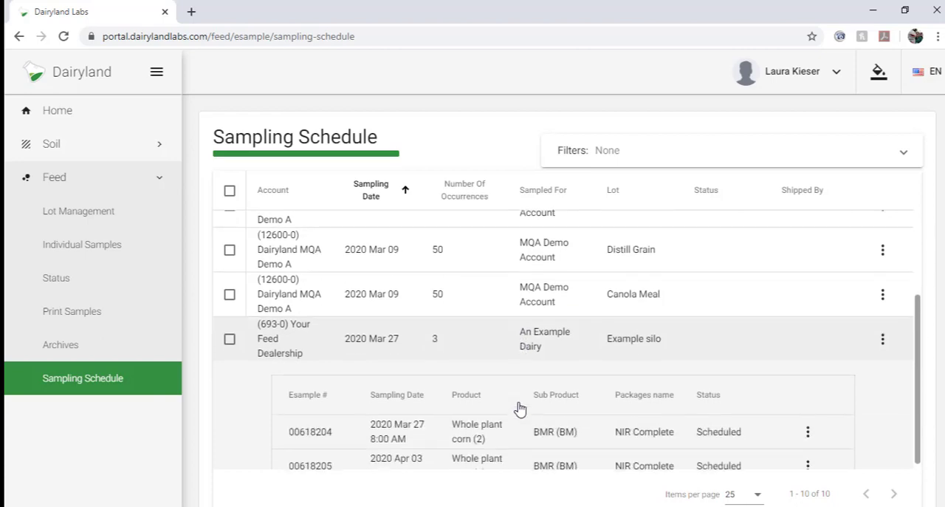
{"action": "scroll", "coordinate": [520, 408], "scroll_direction": "down", "scroll_amount": 1}
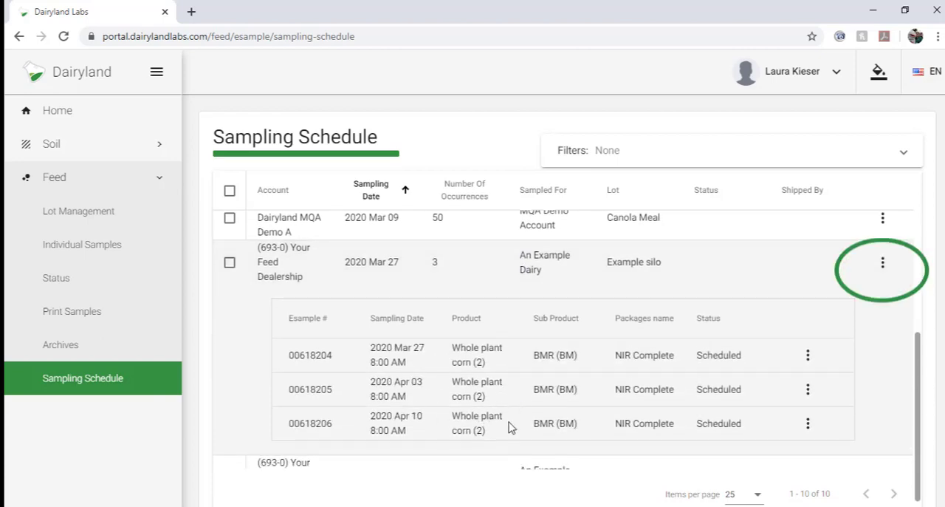
- Open the expanded 2020 Mar 27 Example silo schedule for editing
{"action": "left_click", "coordinate": [883, 268]}
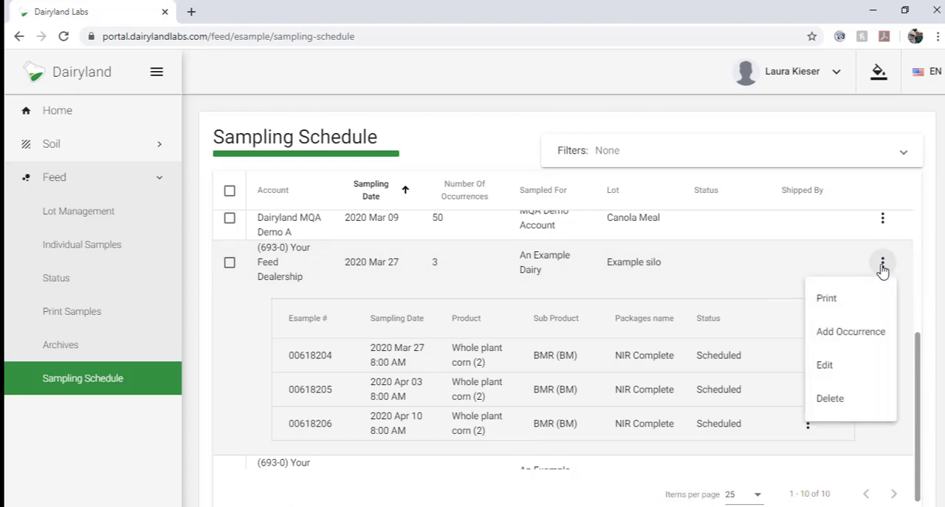
{"action": "left_click", "coordinate": [827, 367]}
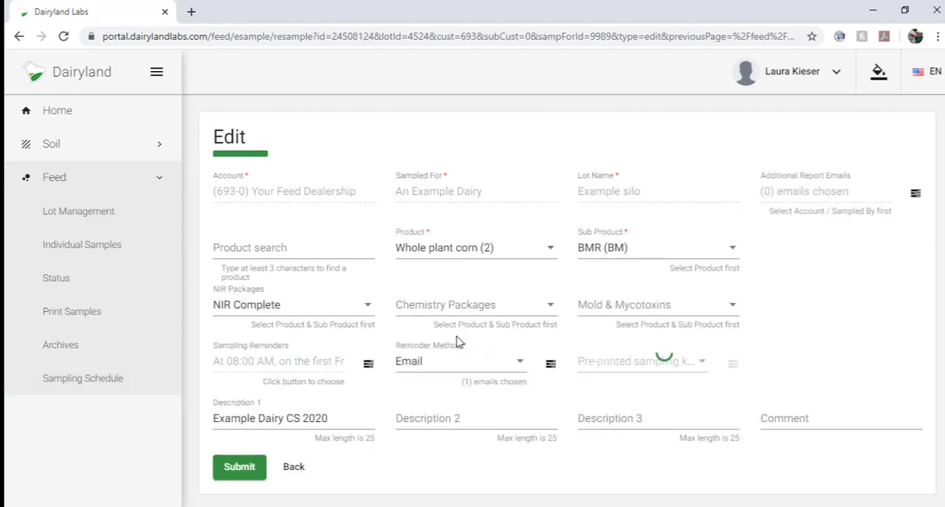